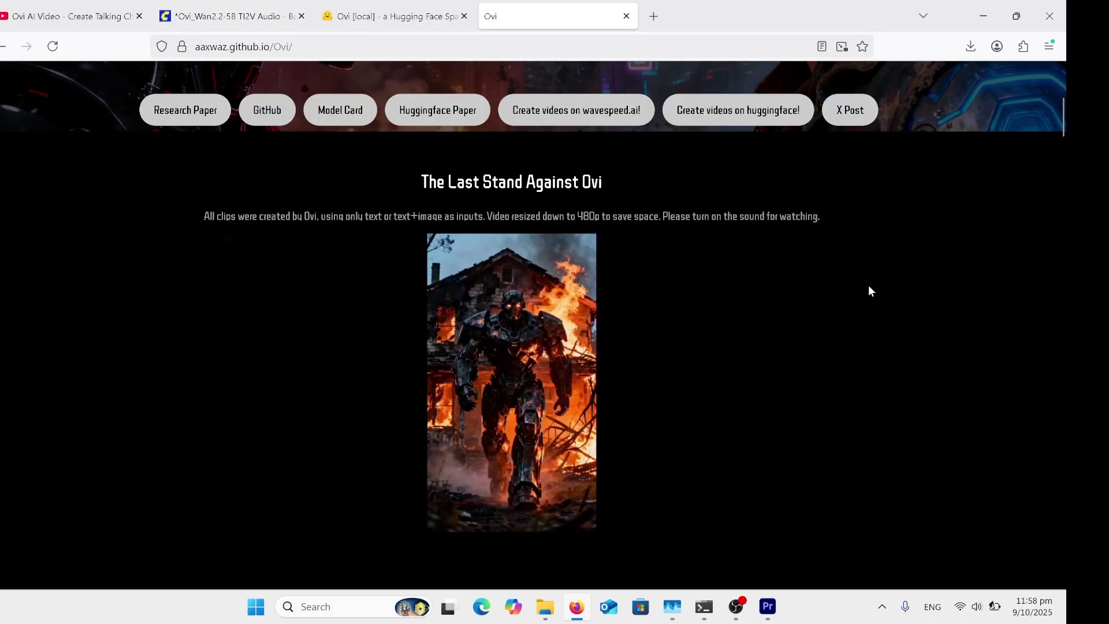
Play the Last Stand Against Ovi demo clip on the Ovi project page.
mouse_move(769, 287)
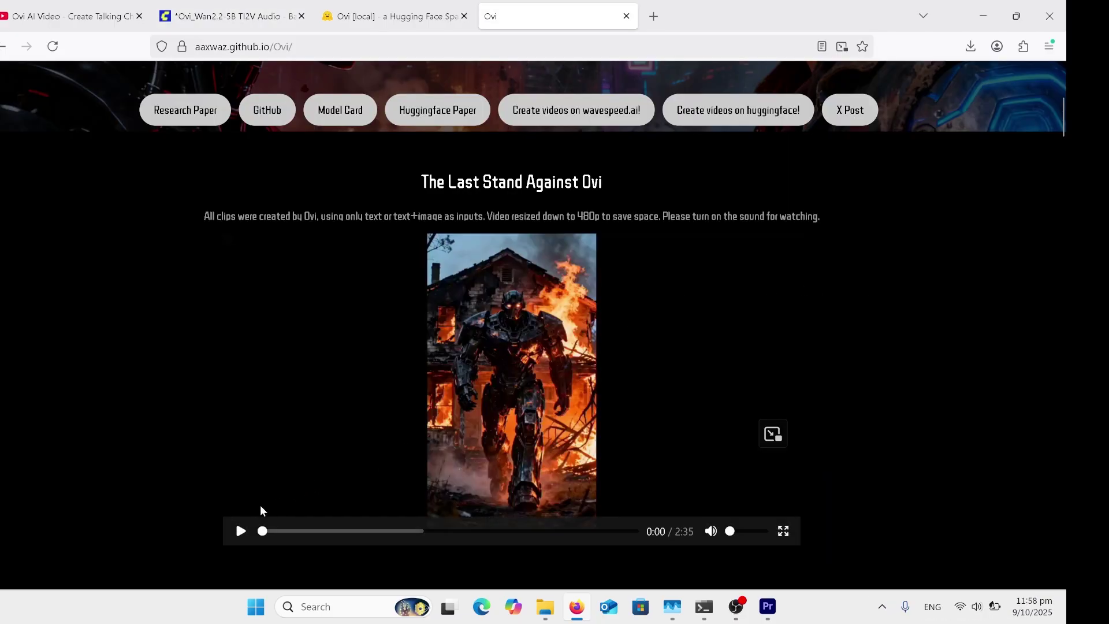
left_click(241, 531)
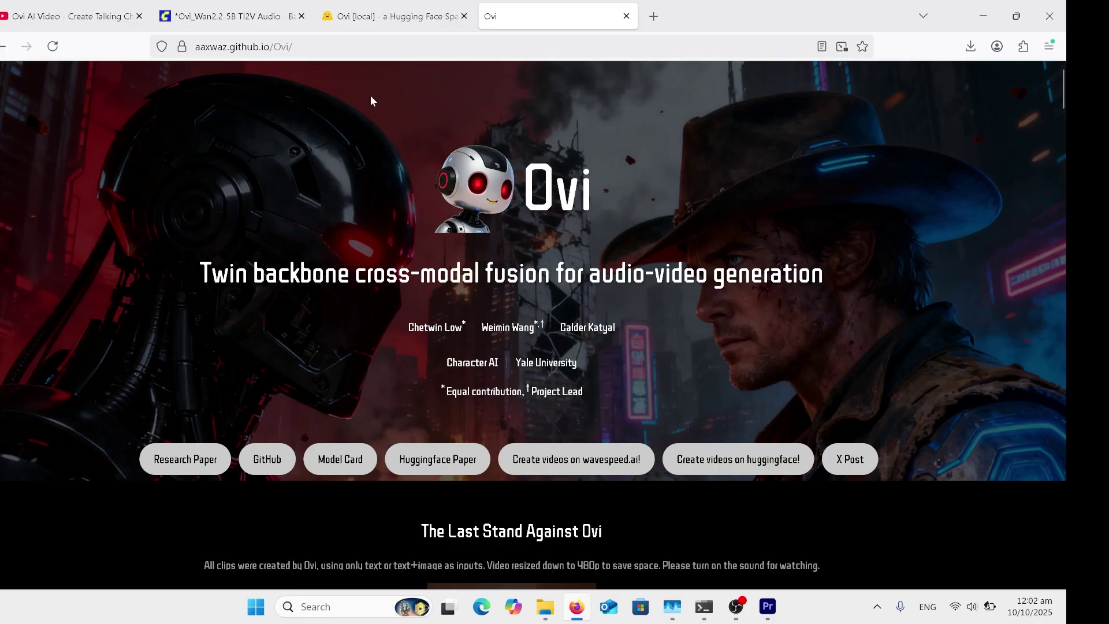
Switch to the 'Ovi [local] - a Hugging Face Space' browser tab.
left_click(395, 21)
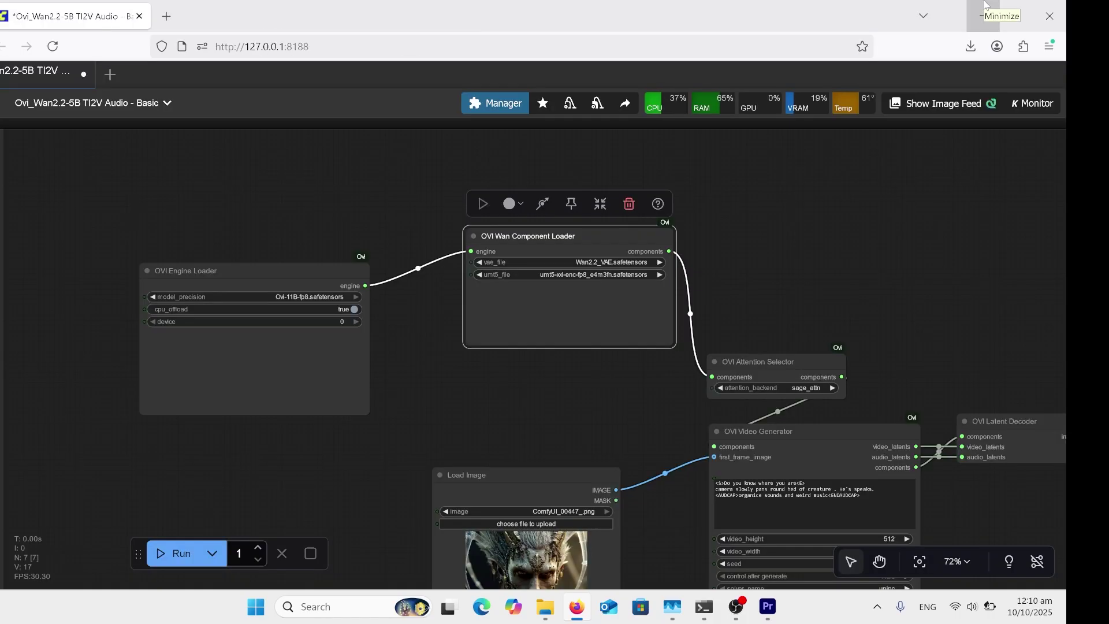
scroll(287, 339, "up", 10)
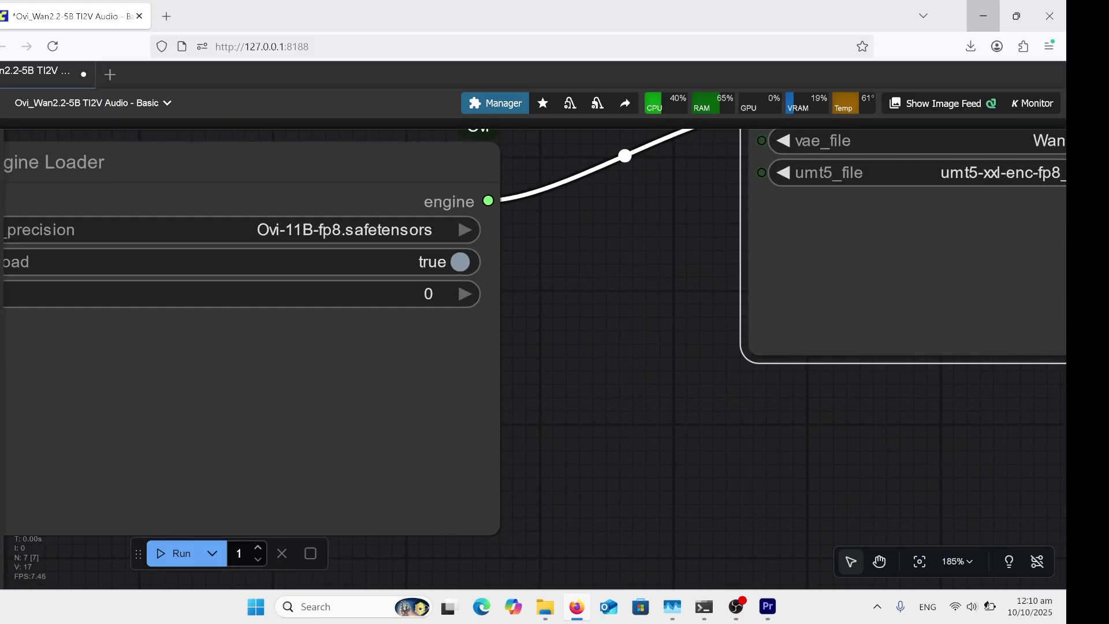
scroll(535, 335, "down", 1)
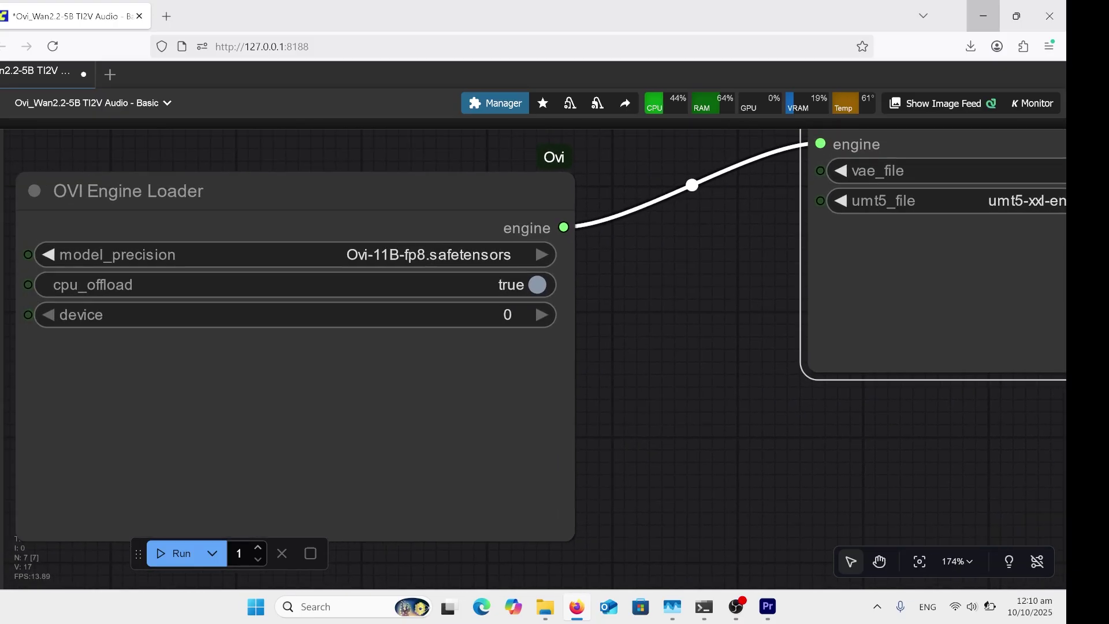
scroll(535, 335, "right", 5)
scroll(535, 335, "down", 2)
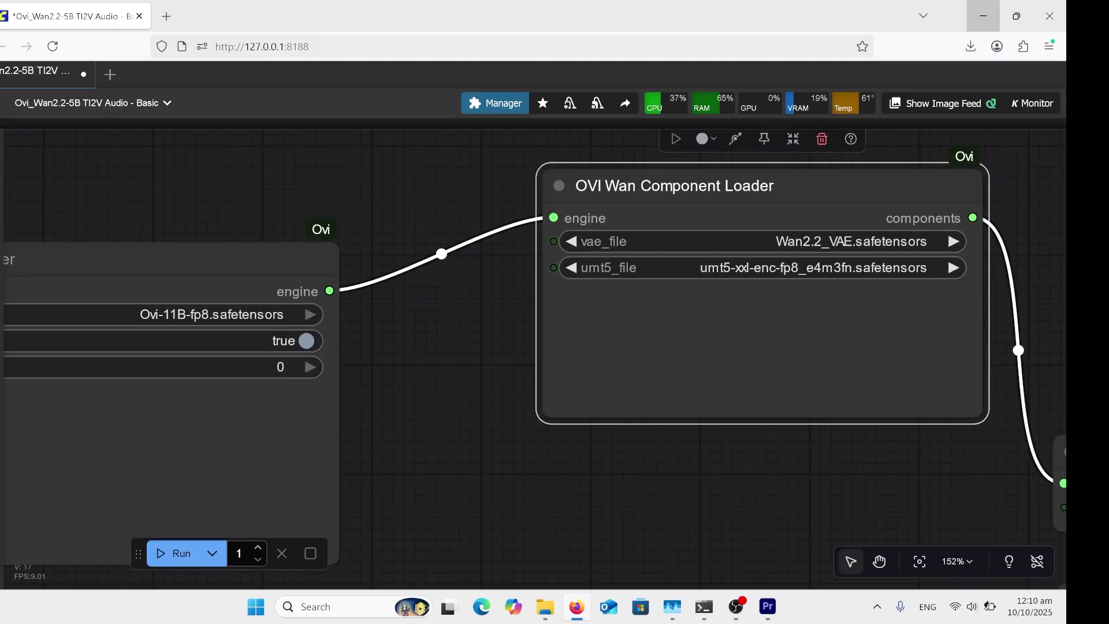
scroll(535, 335, "right", 5)
scroll(535, 335, "up", 2)
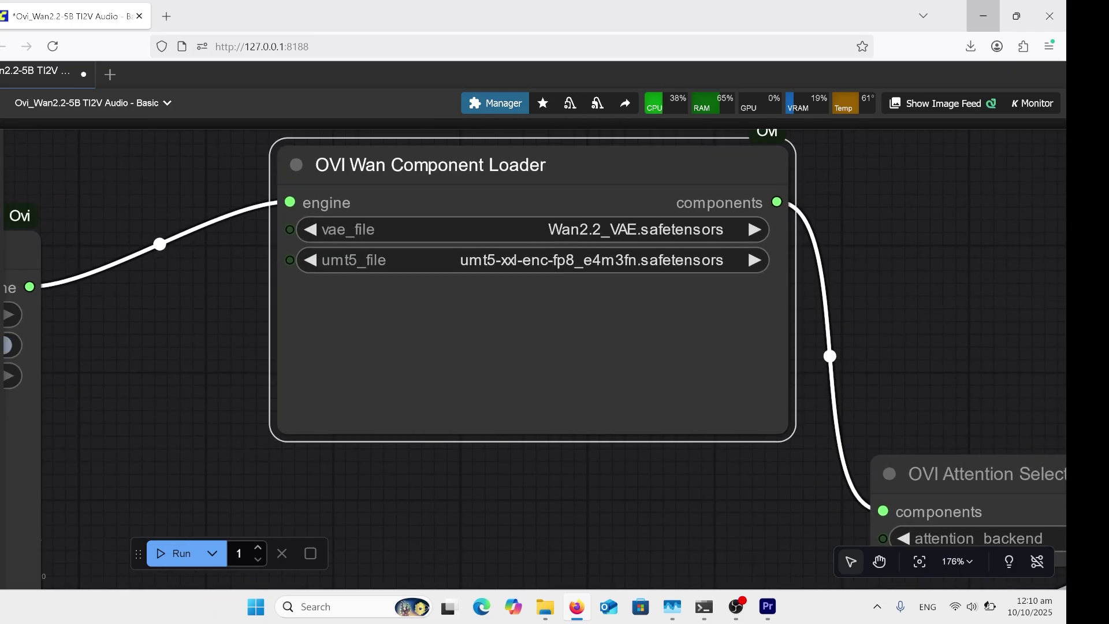
scroll(535, 335, "down", 3)
scroll(535, 335, "down", 5)
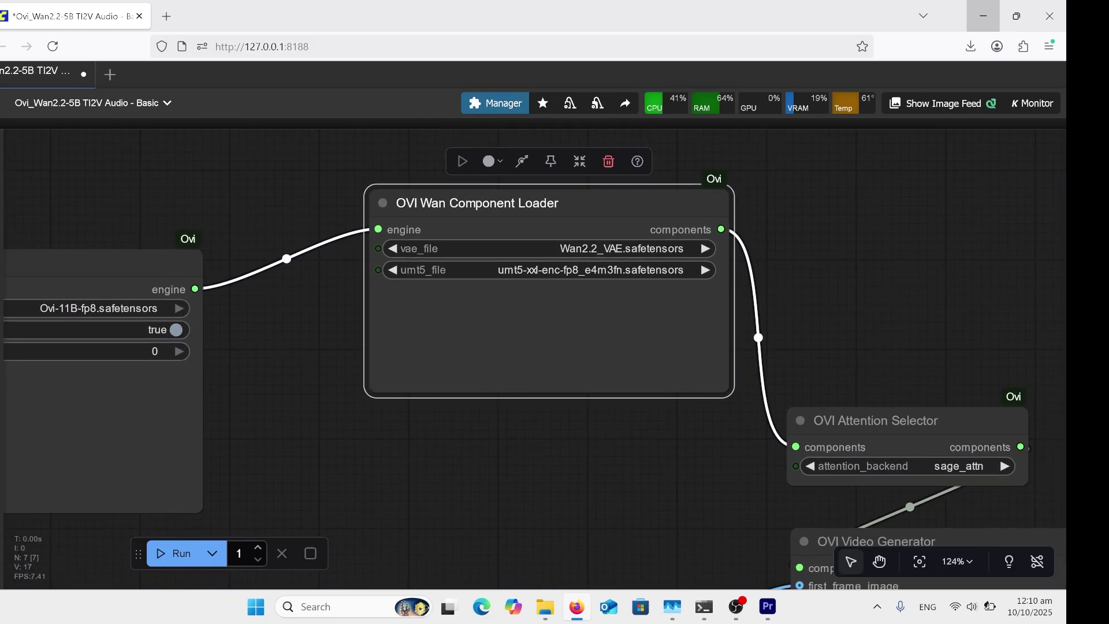
scroll(535, 335, "up", 4)
scroll(535, 335, "down", 1)
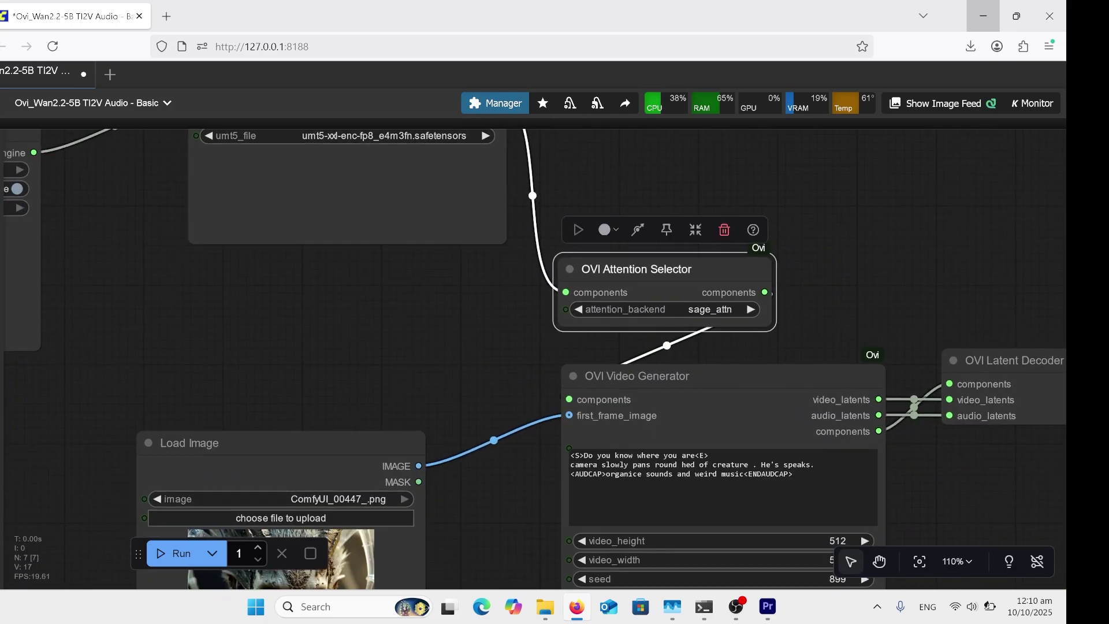
scroll(535, 336, "up", 3)
scroll(535, 335, "down", 3)
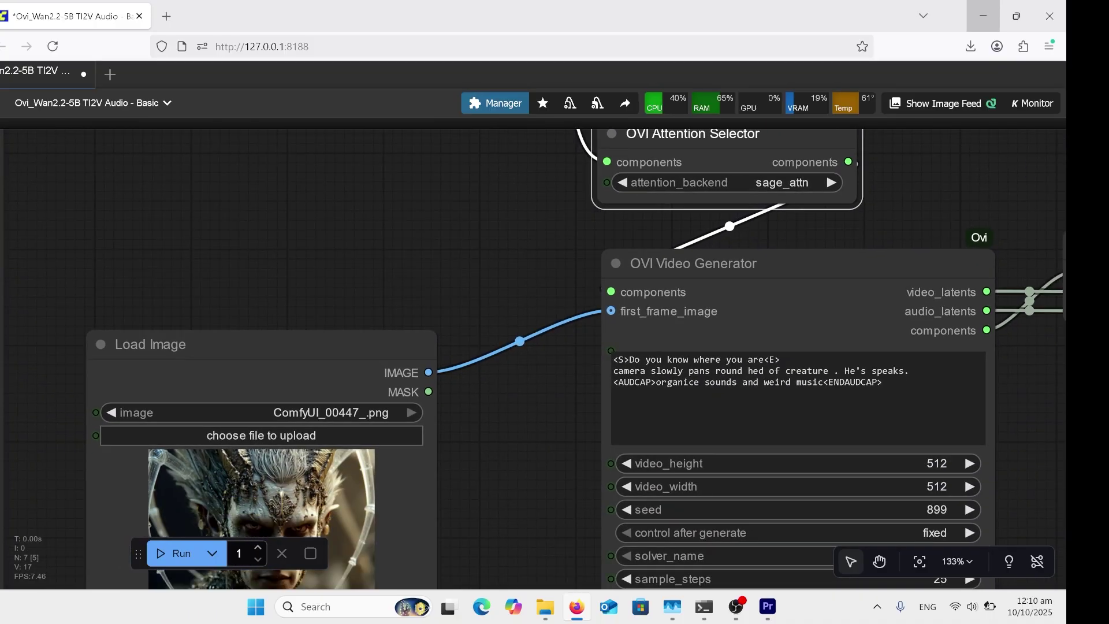
scroll(535, 335, "up", 4)
scroll(550, 141, "down", 3)
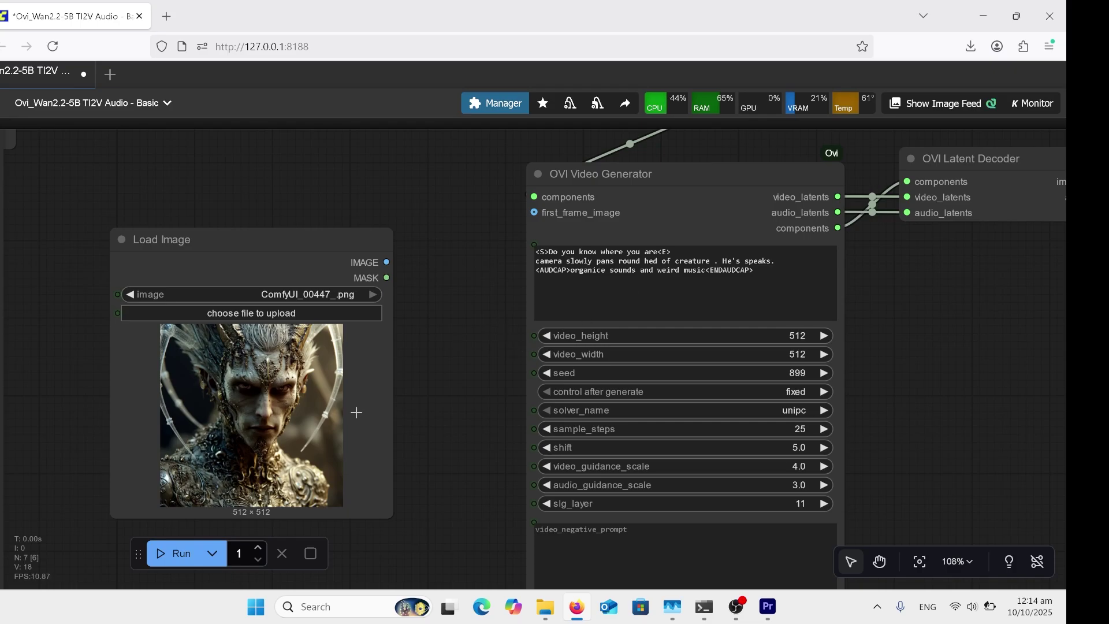
Connect Load Image's IMAGE output to the OVI Video Generator's first_frame_image input.
left_click_drag(389, 261, 534, 212)
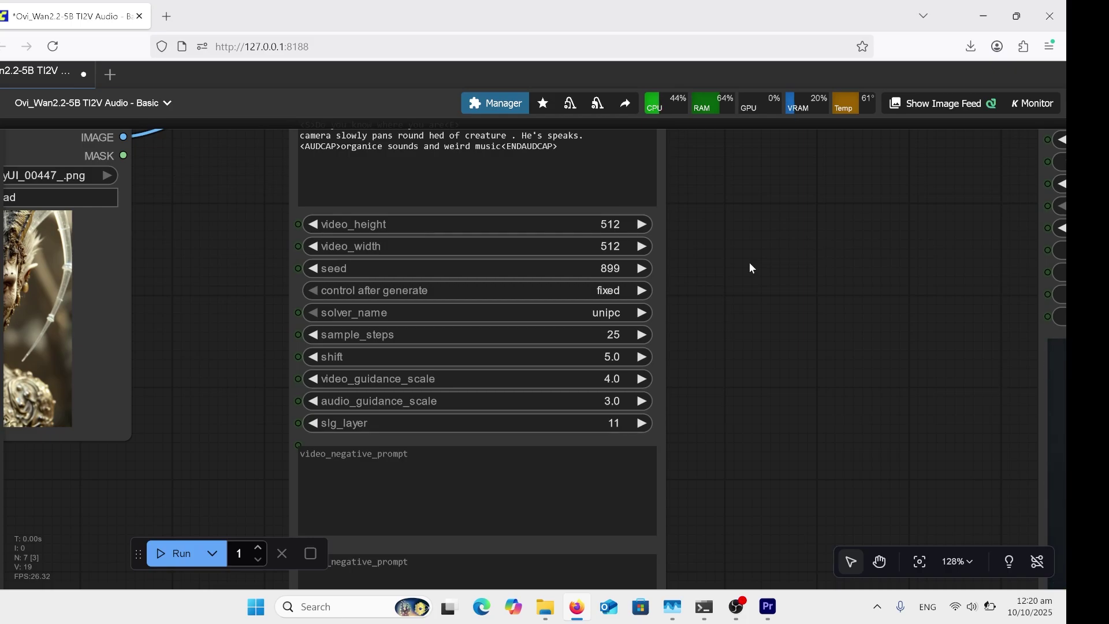
scroll(749, 268, "down", 7)
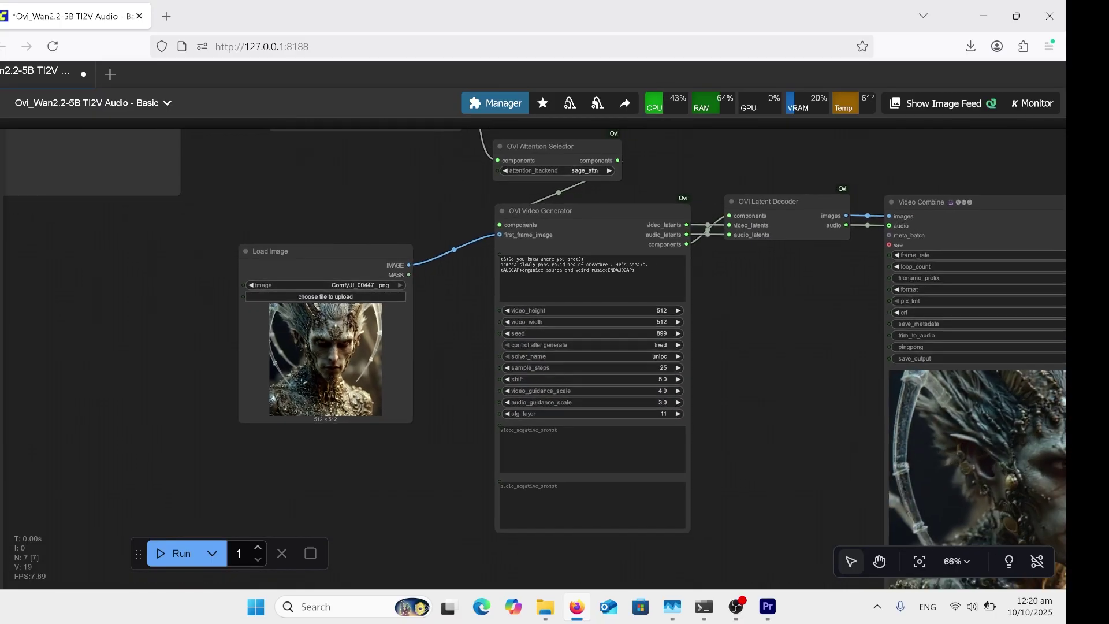
scroll(536, 358, "up", 3)
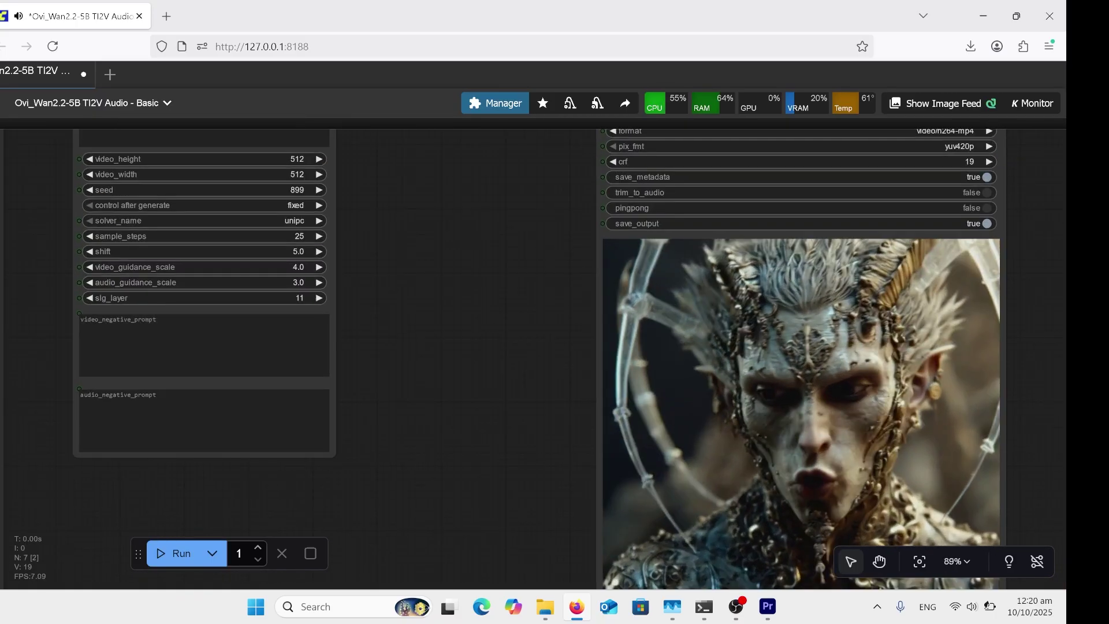
scroll(867, 462, "up", 1)
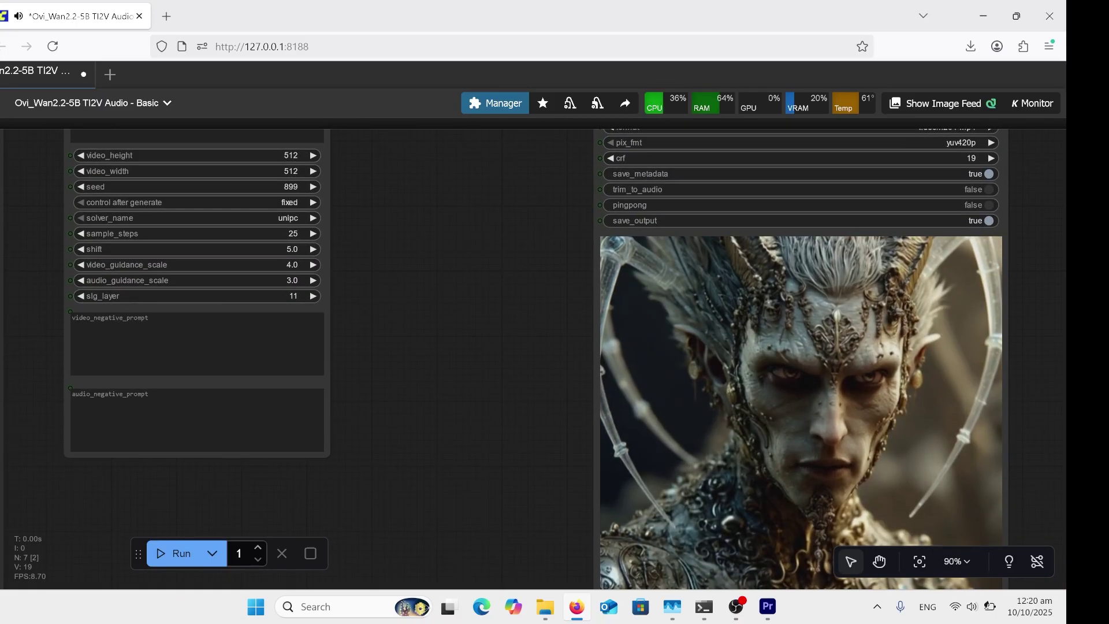
scroll(289, 263, "down", 3)
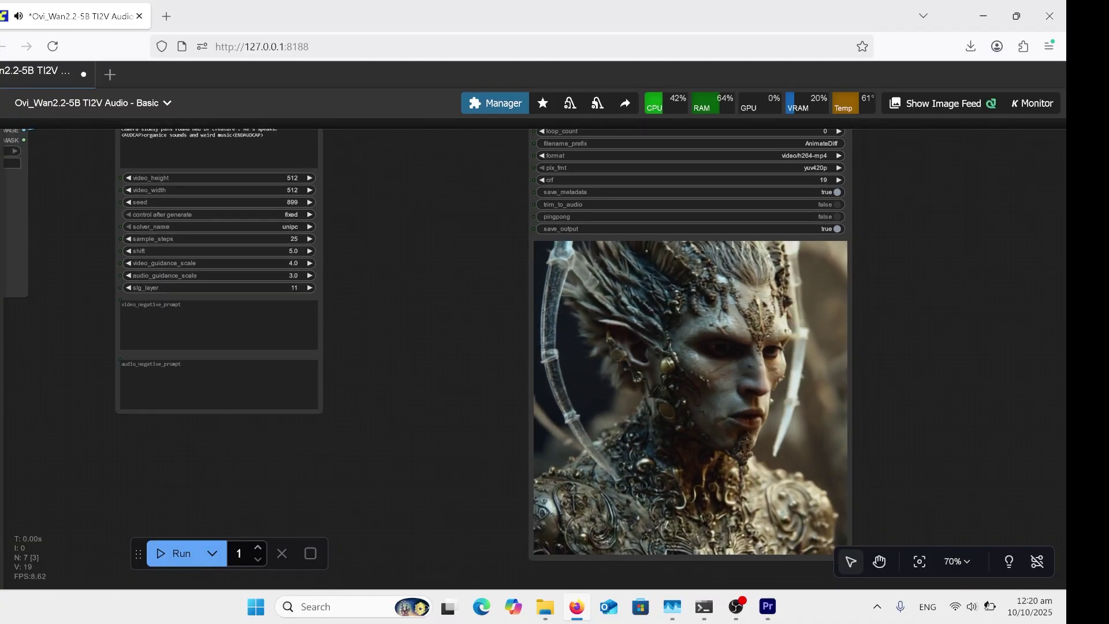
scroll(339, 341, "up", 1)
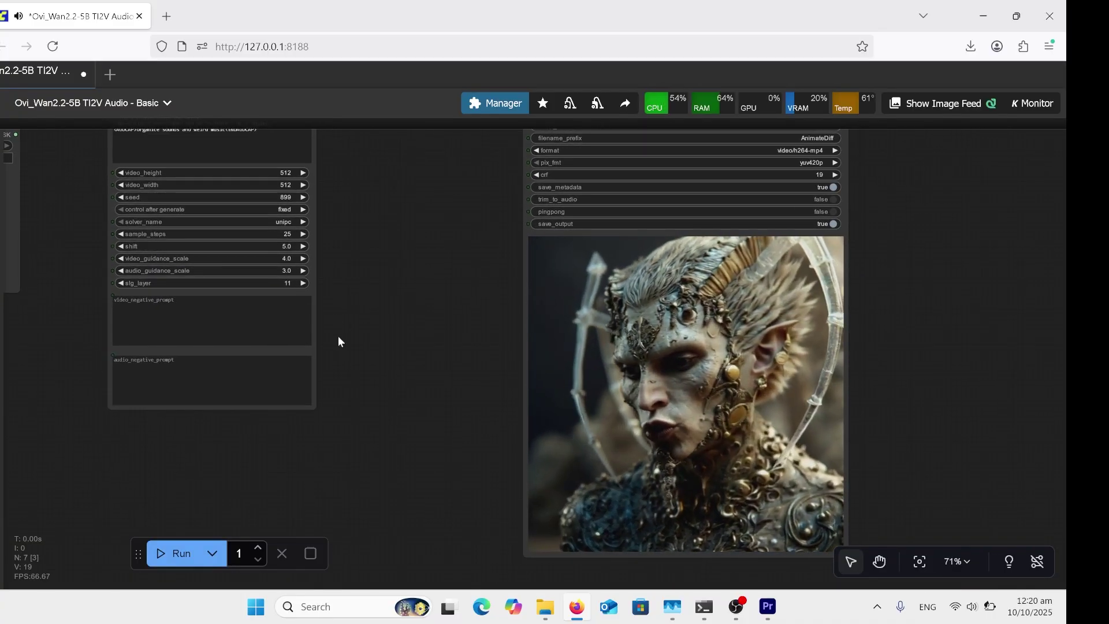
scroll(470, 527, "down", 4)
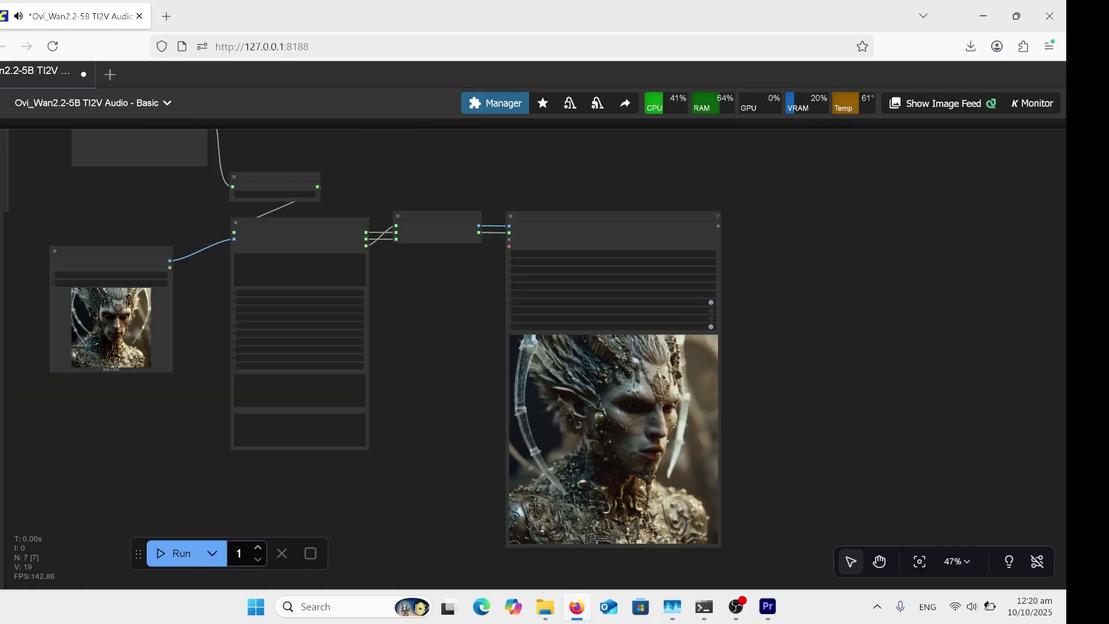
scroll(332, 272, "up", 10)
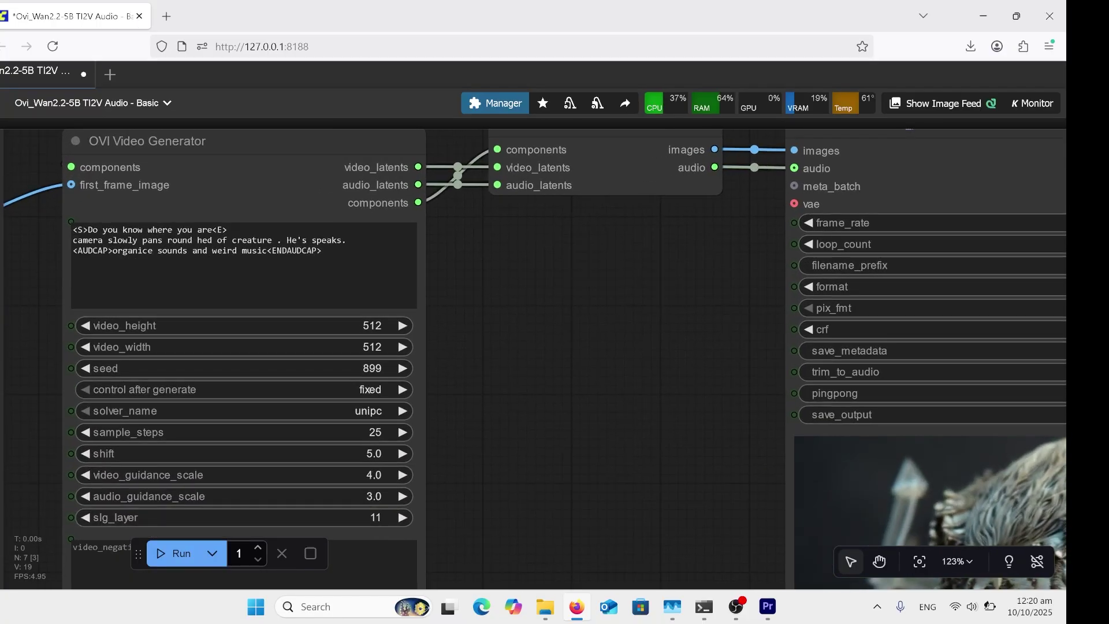
scroll(421, 289, "down", 4)
scroll(433, 288, "down", 2)
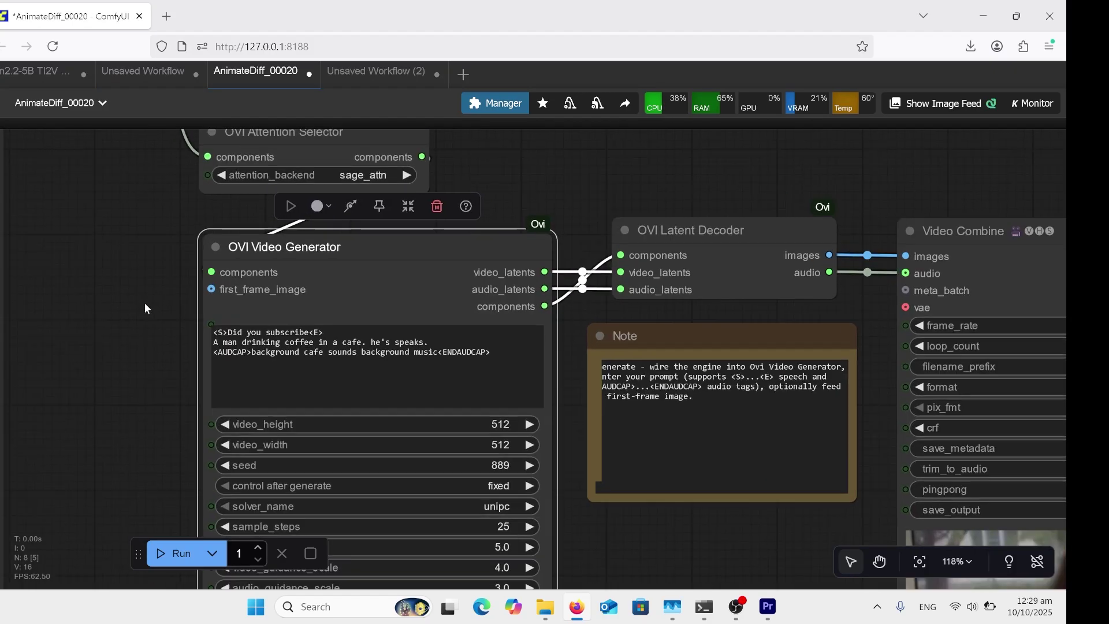
Highlight the spoken line 'Did you subscribe' in the polar bear prompt.
scroll(145, 303, "up", 2)
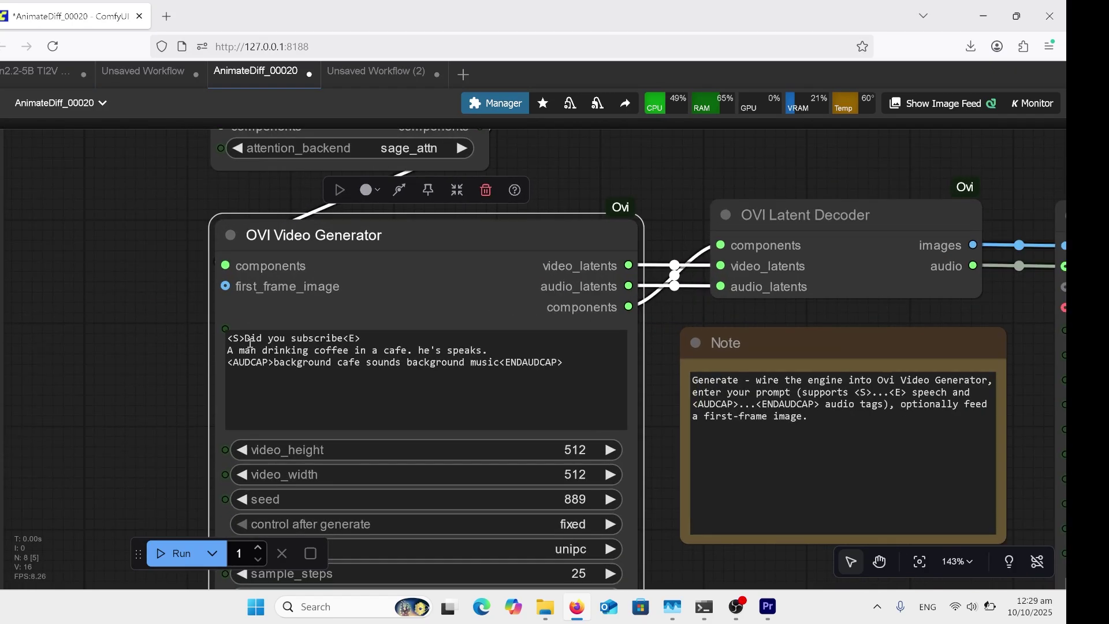
left_click_drag(250, 342, 345, 337)
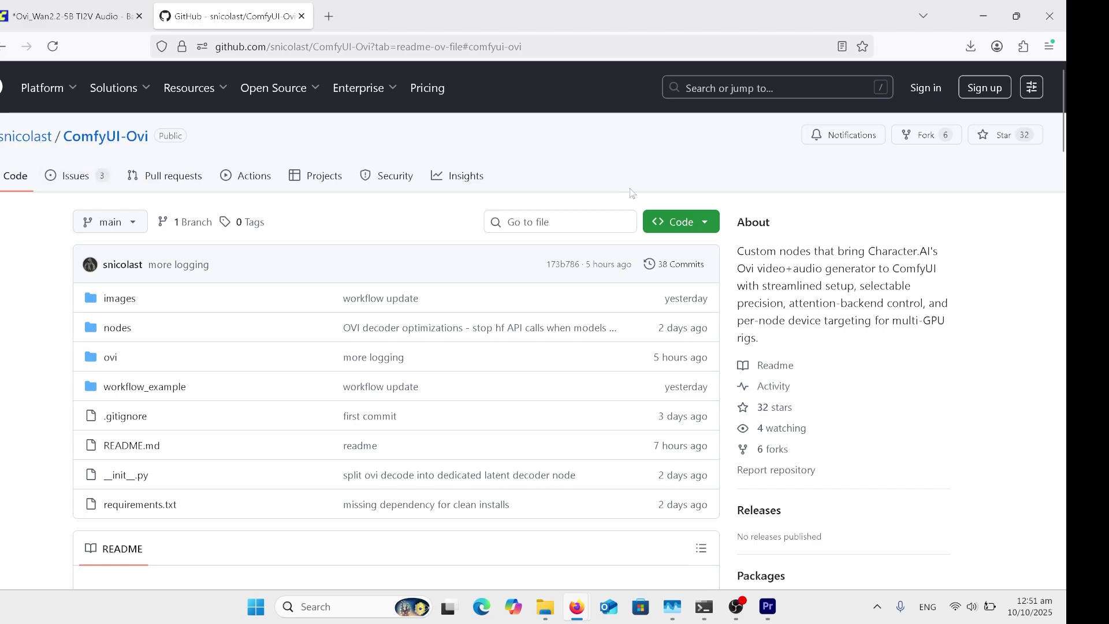
Copy the ComfyUI-Ovi repository's HTTPS clone URL from the Code dropdown.
left_click(695, 227)
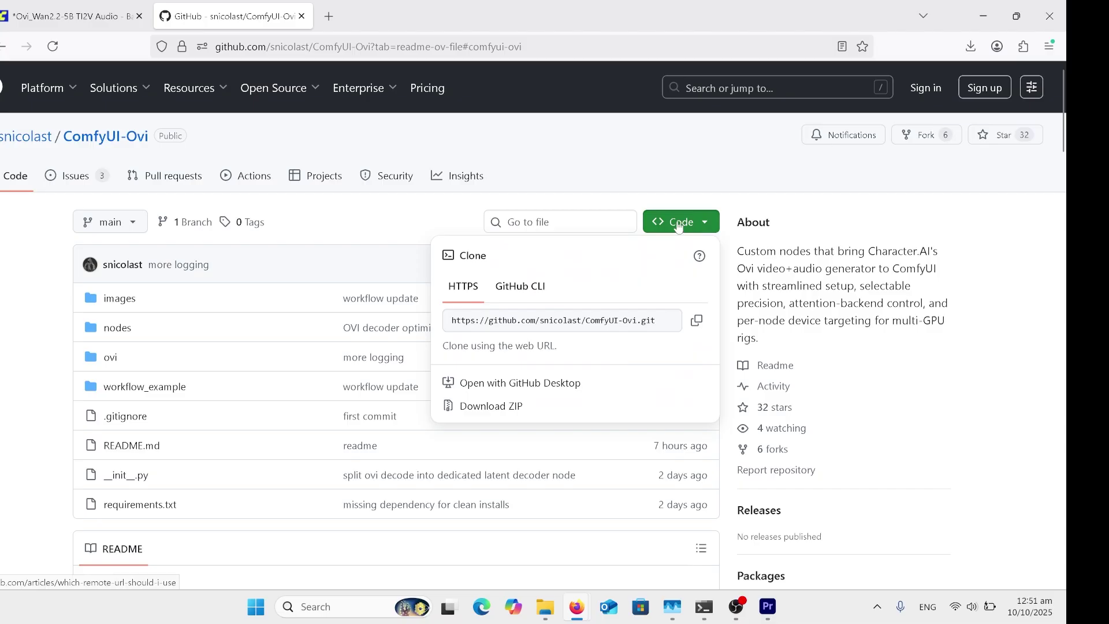
left_click(697, 323)
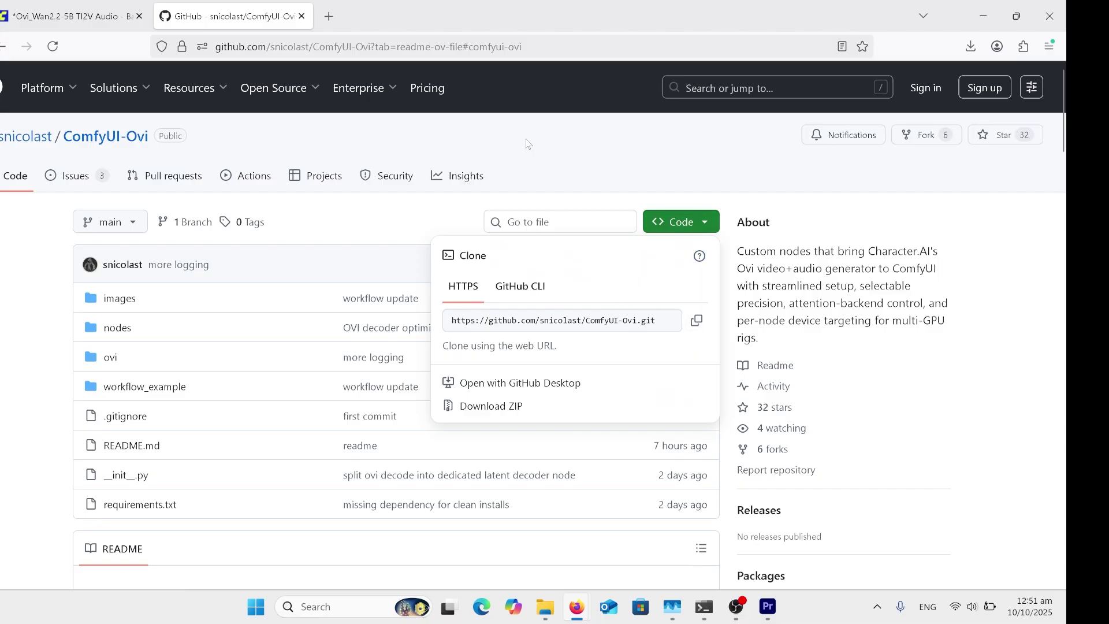
left_click(529, 144)
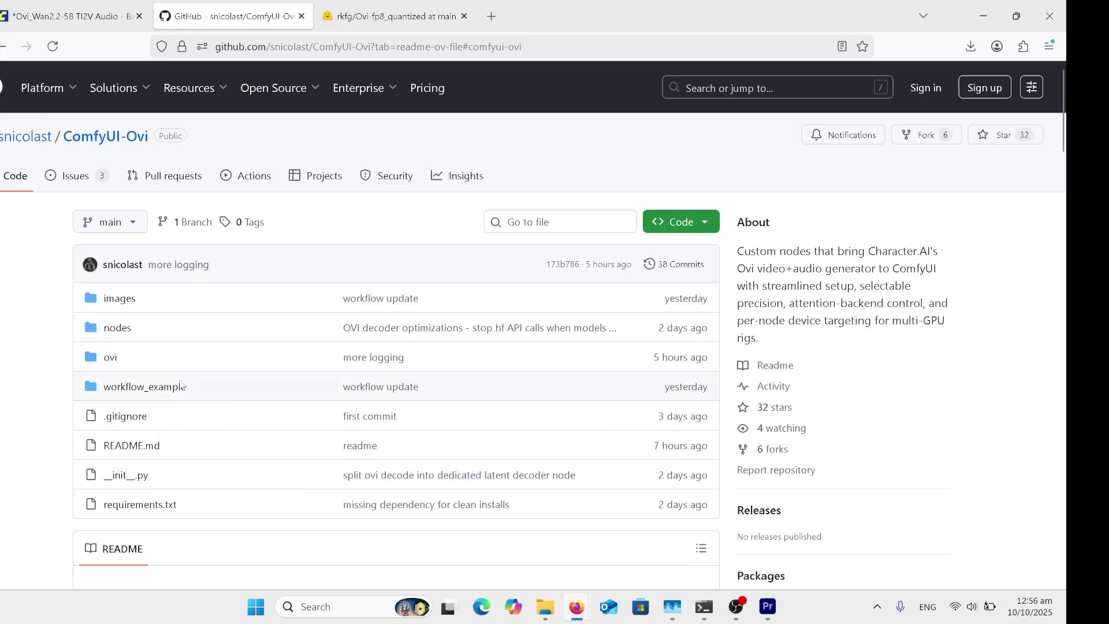
Review the rkfg/Ovi-fp8_quantized model files, then return to the ComfyUI-Ovi GitHub page.
left_click(322, 20)
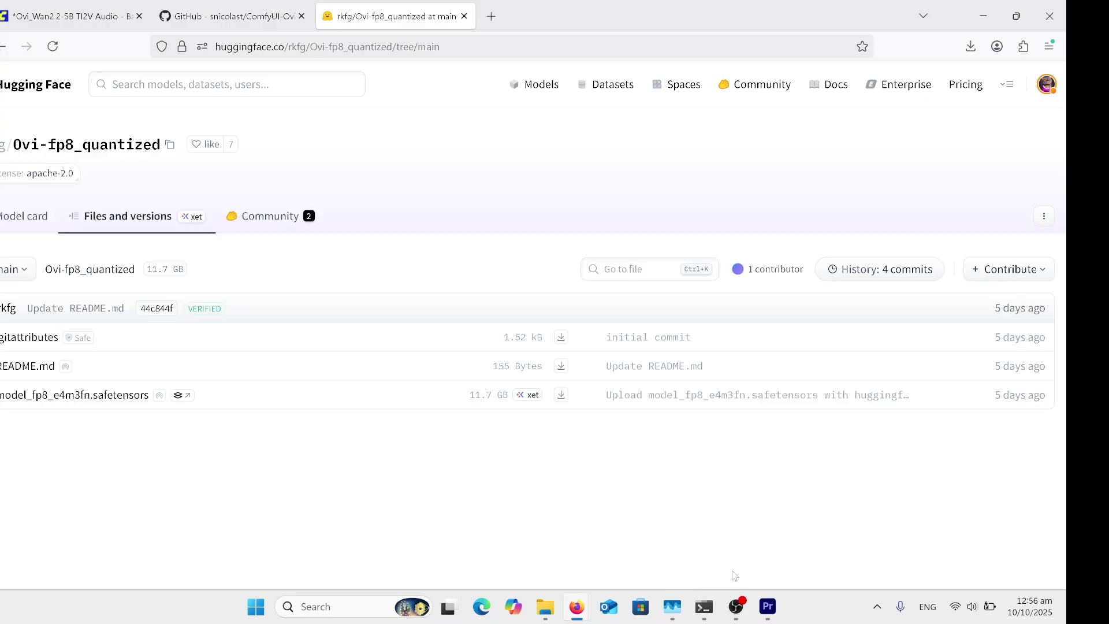
left_click(68, 19)
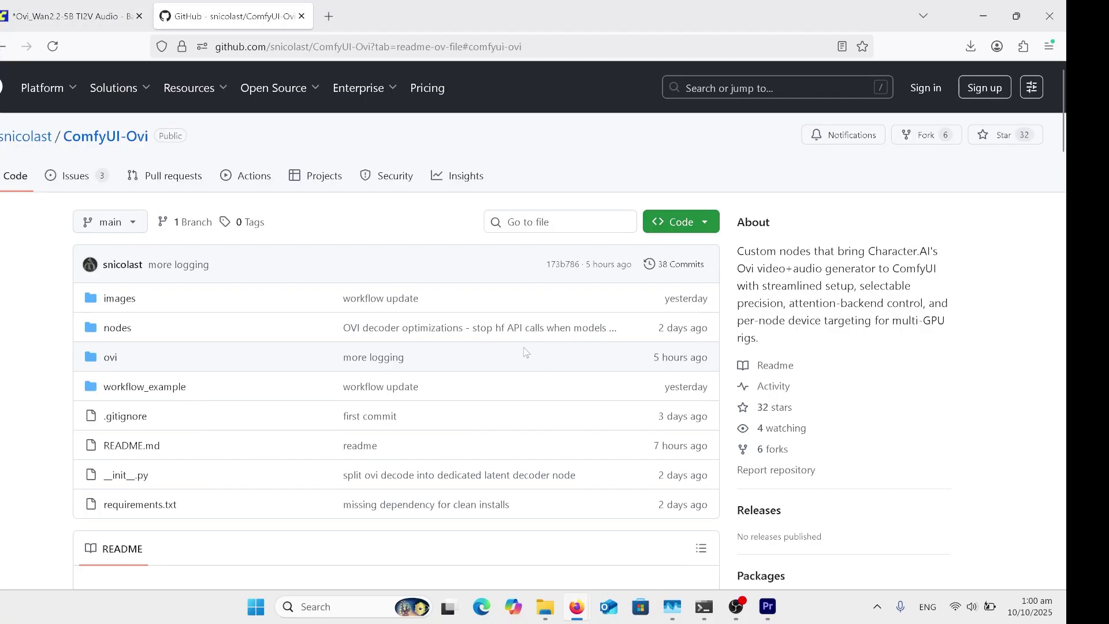
Scroll the ComfyUI-Ovi README past Installation to the Weights Overview and models directory layout.
scroll(447, 324, "down", 15)
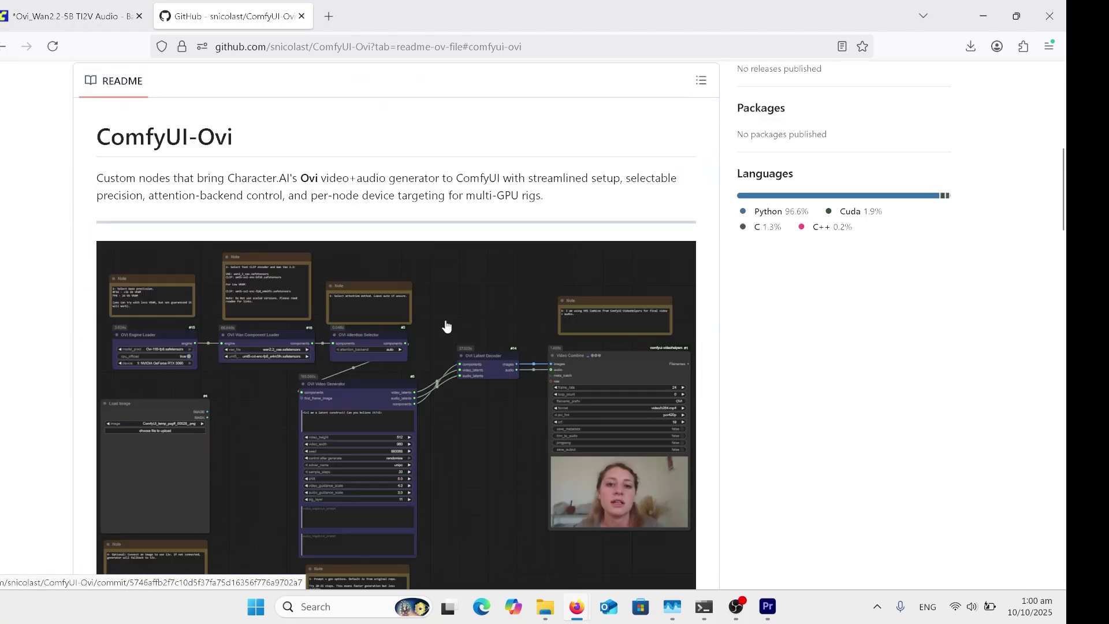
scroll(447, 324, "down", 10)
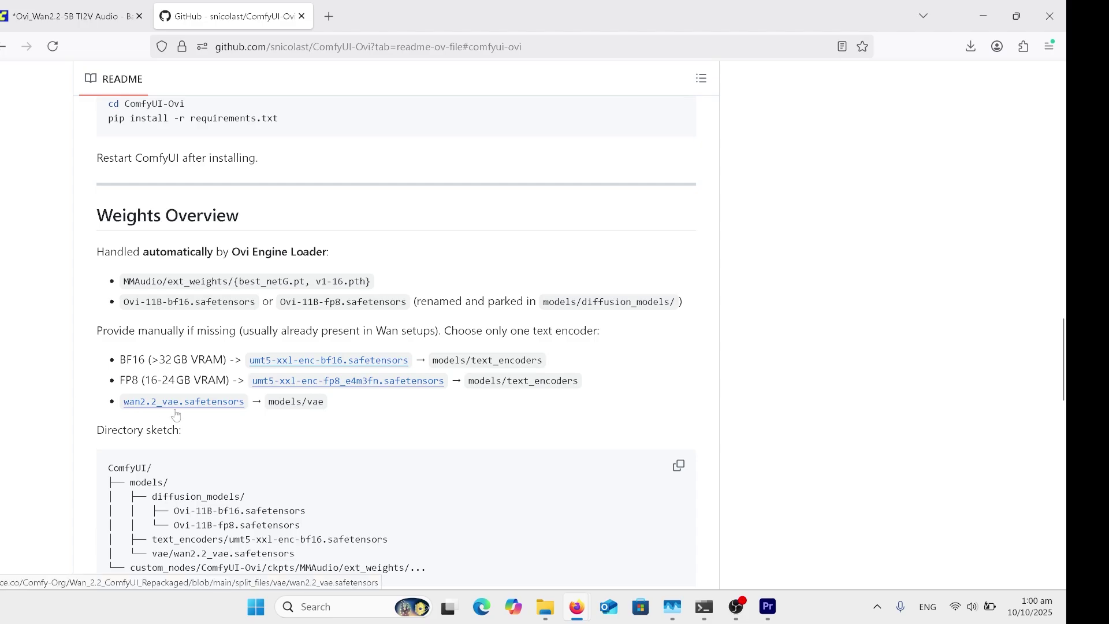
scroll(188, 416, "down", 3)
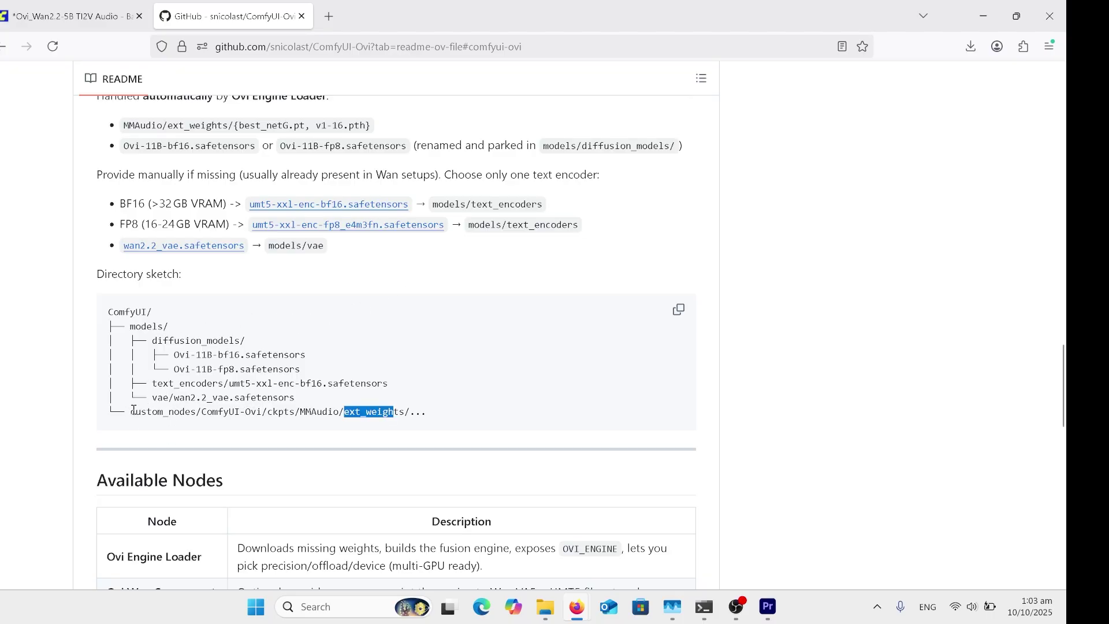
left_click_drag(131, 411, 197, 411)
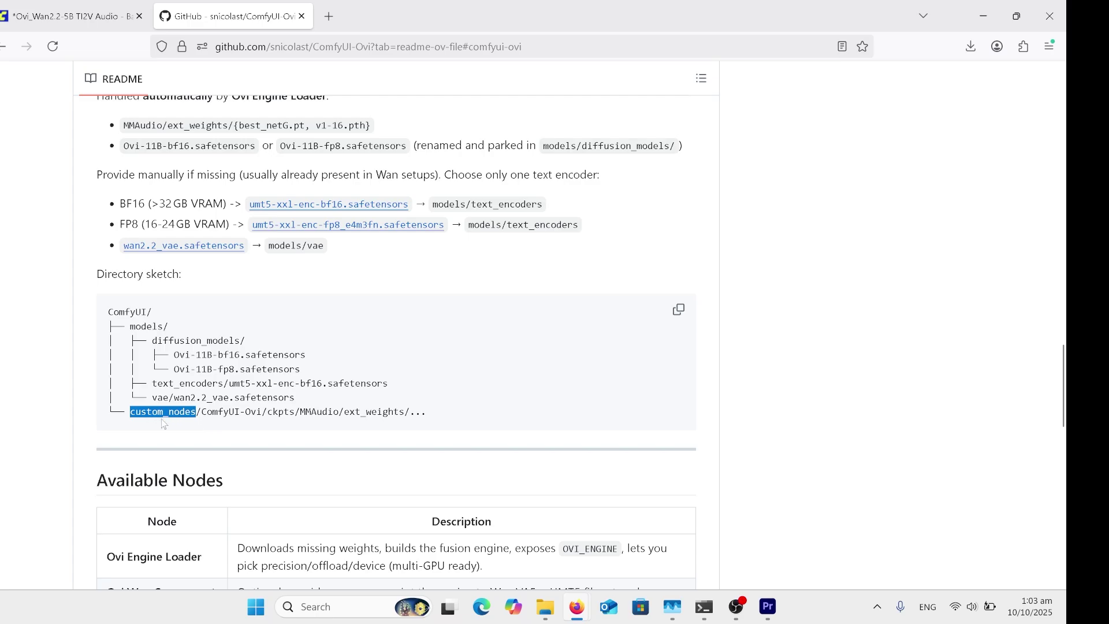
left_click_drag(206, 413, 262, 414)
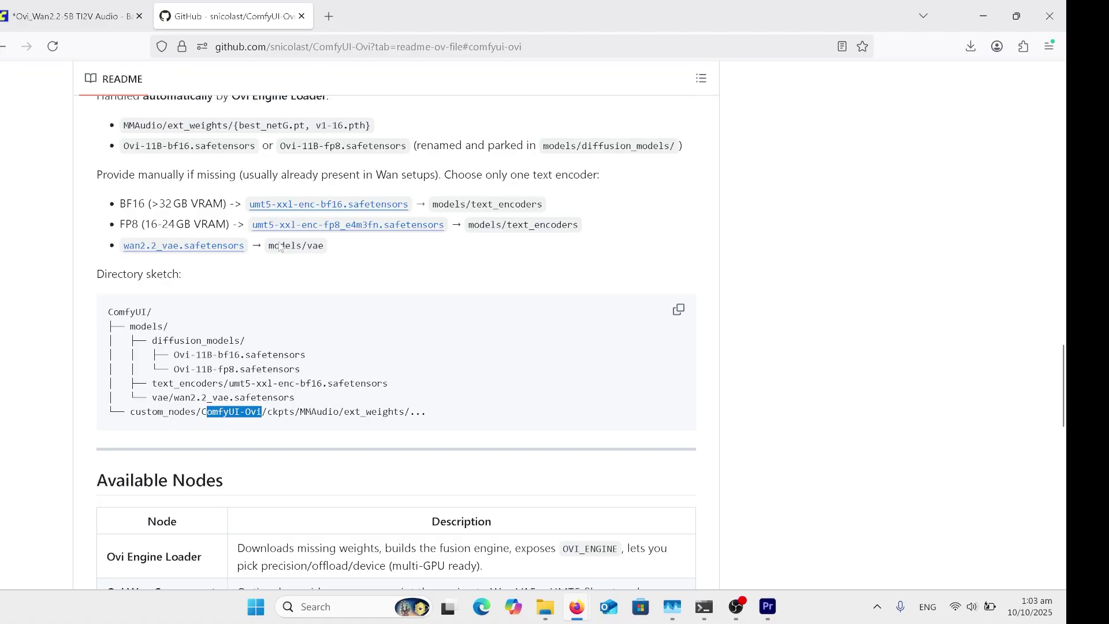
left_click_drag(268, 416, 296, 416)
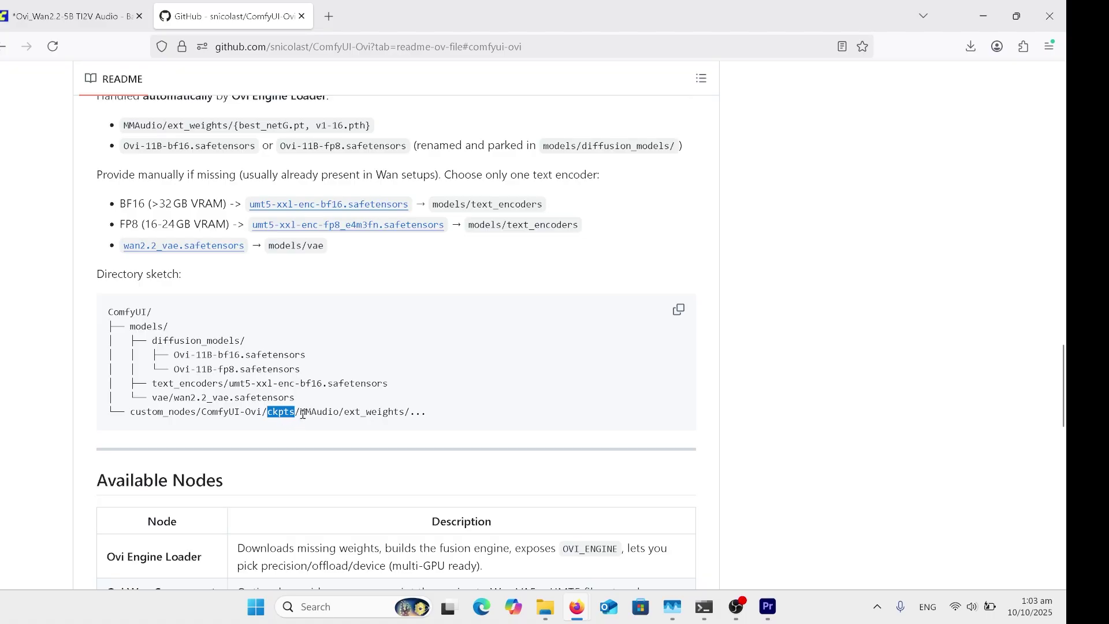
left_click_drag(300, 414, 337, 412)
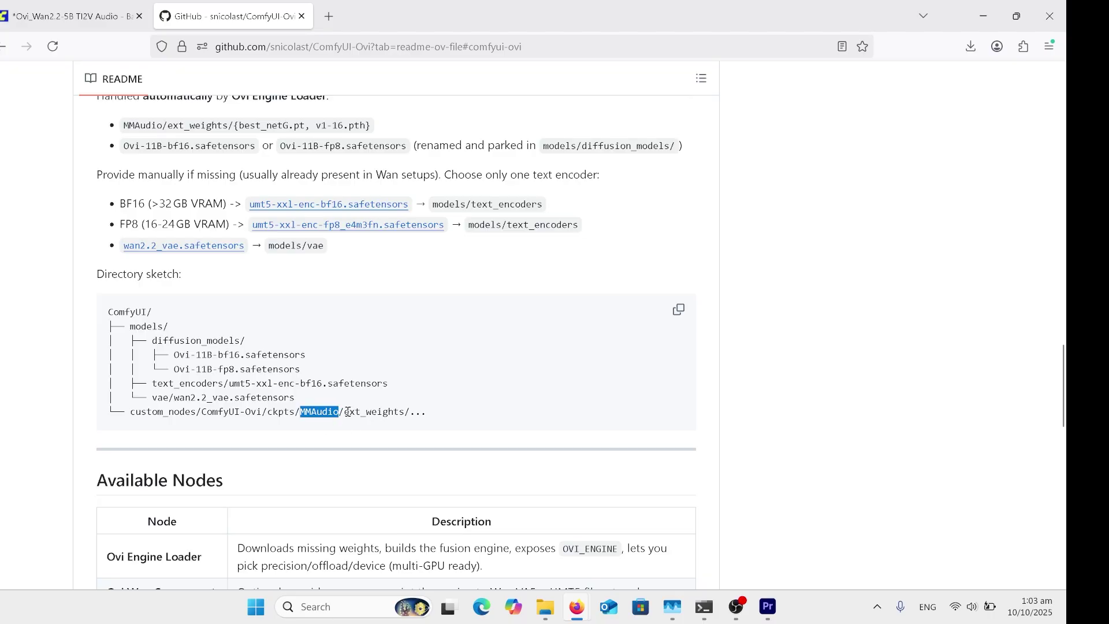
left_click_drag(346, 412, 406, 411)
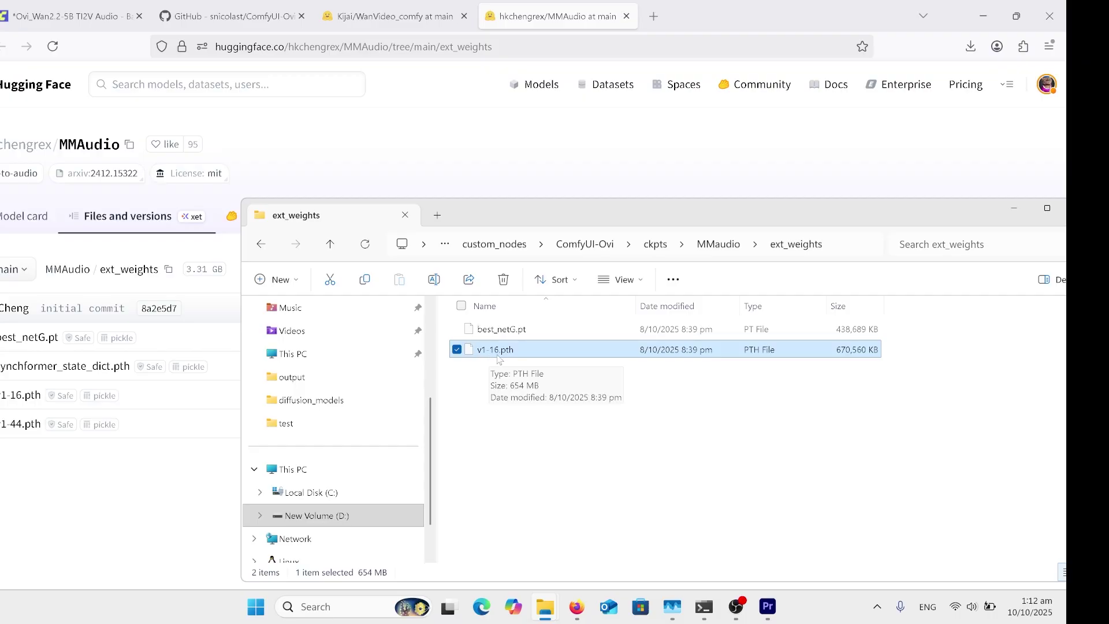
Bring the MMAudio ext_weights file list back to the front for comparison.
key("alt+Tab")
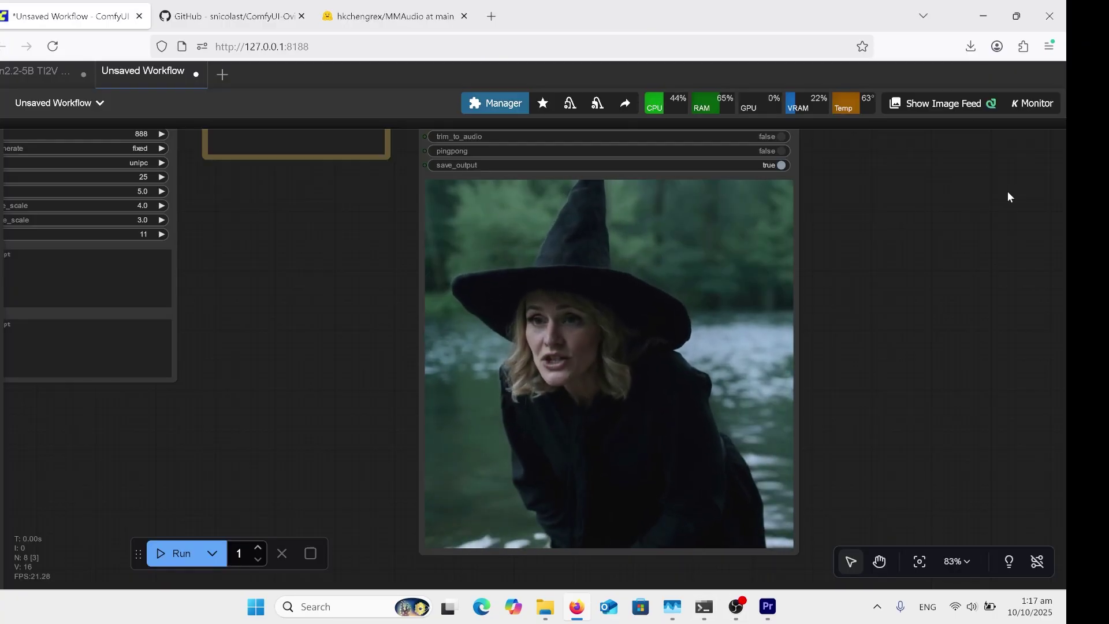
Highlight the speech line 'Did you see the princess' in the OVI Video Generator prompt.
mouse_move(586, 312)
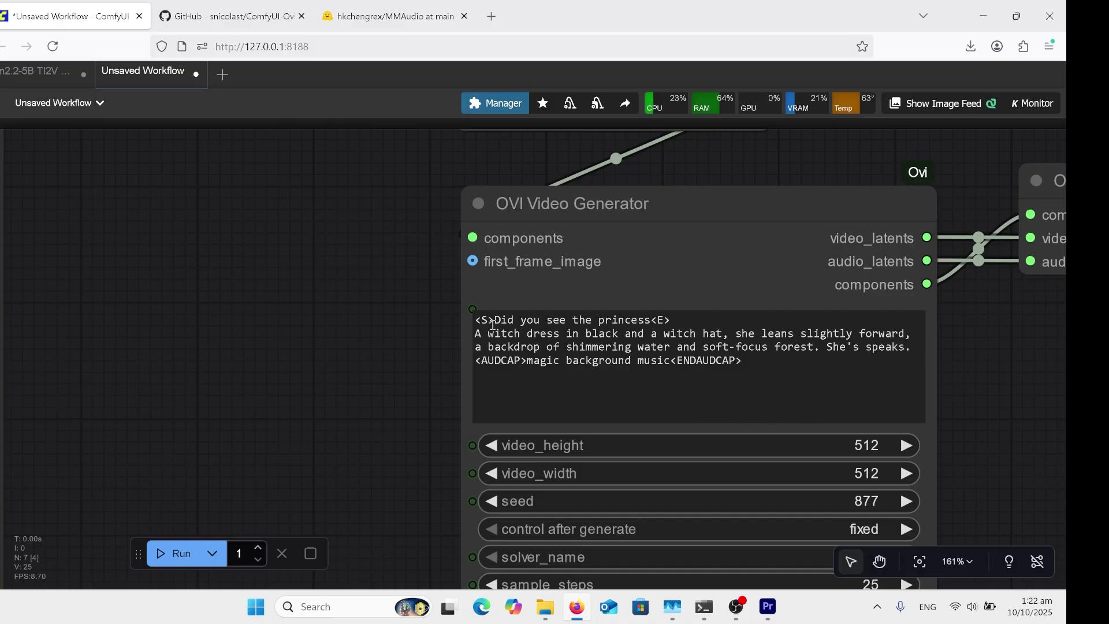
left_click_drag(495, 321, 628, 321)
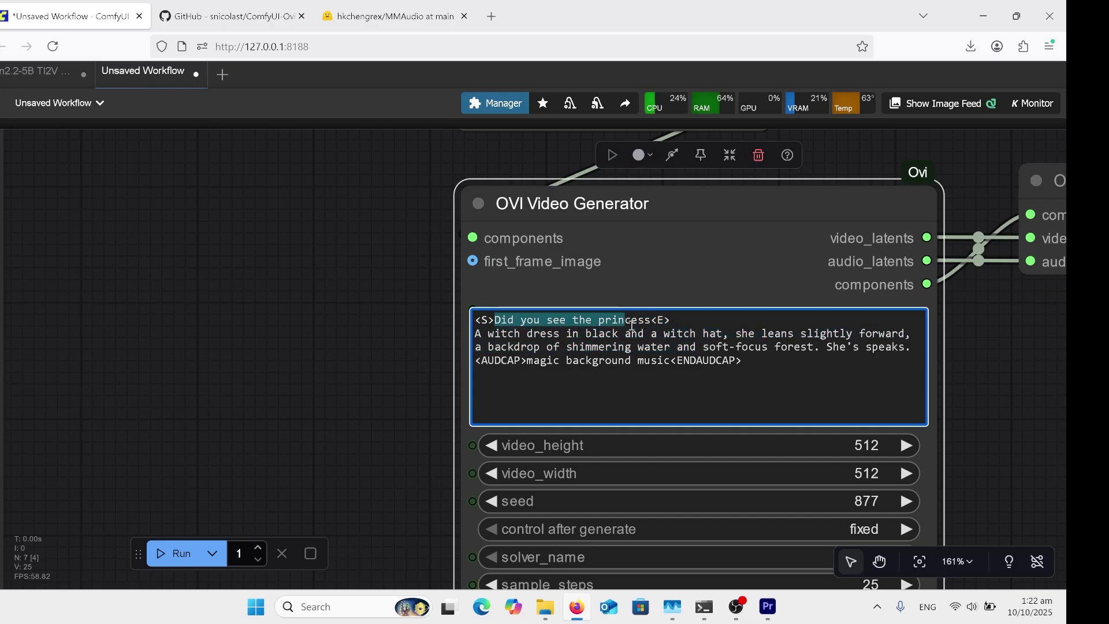